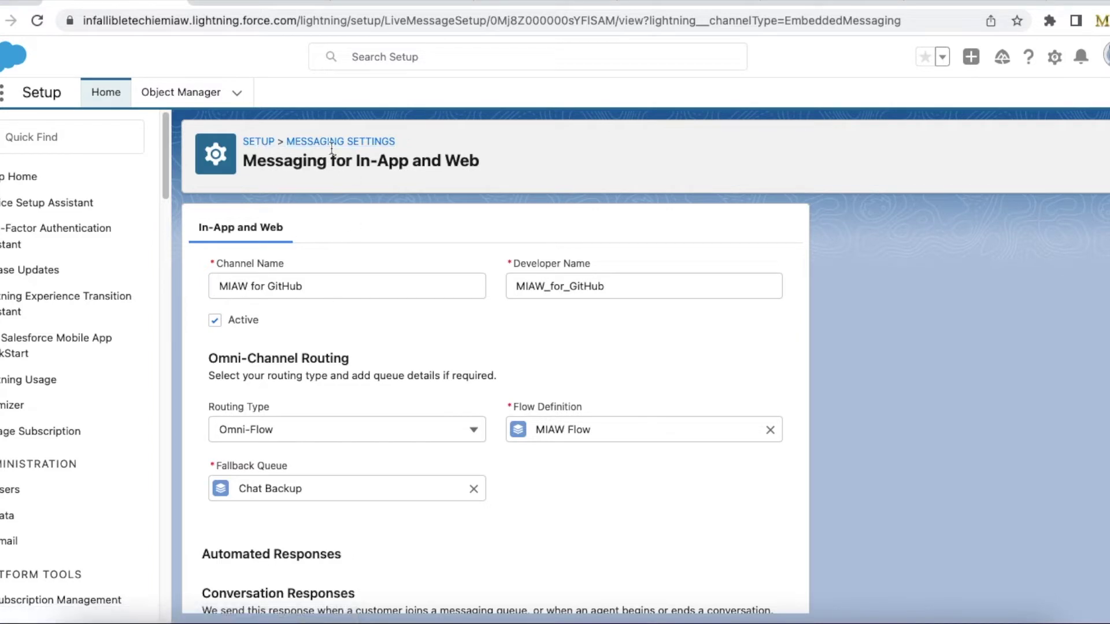
# - Review the MIAW for GitHub channel's Omni-Flow routing, MIAW Flow definition and Chat Backup fallback queue
pyautogui.scroll(-1, 370, 295)
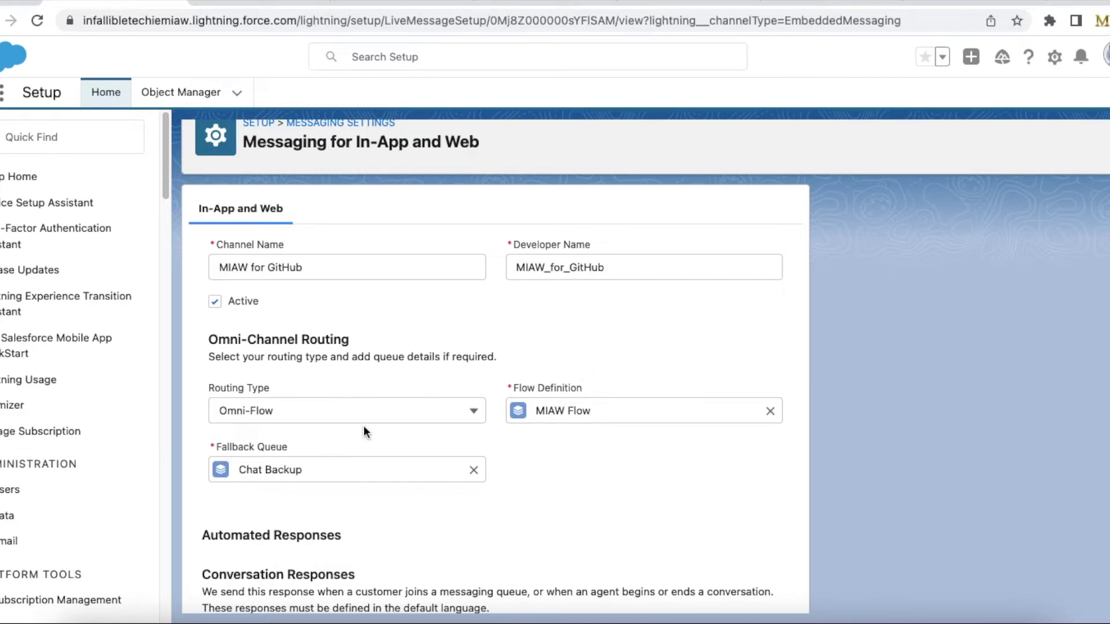
# - Check the channel's empty Custom Parameters and its Last Name, Subject, Email, First Name mappings
pyautogui.click(259, 3)
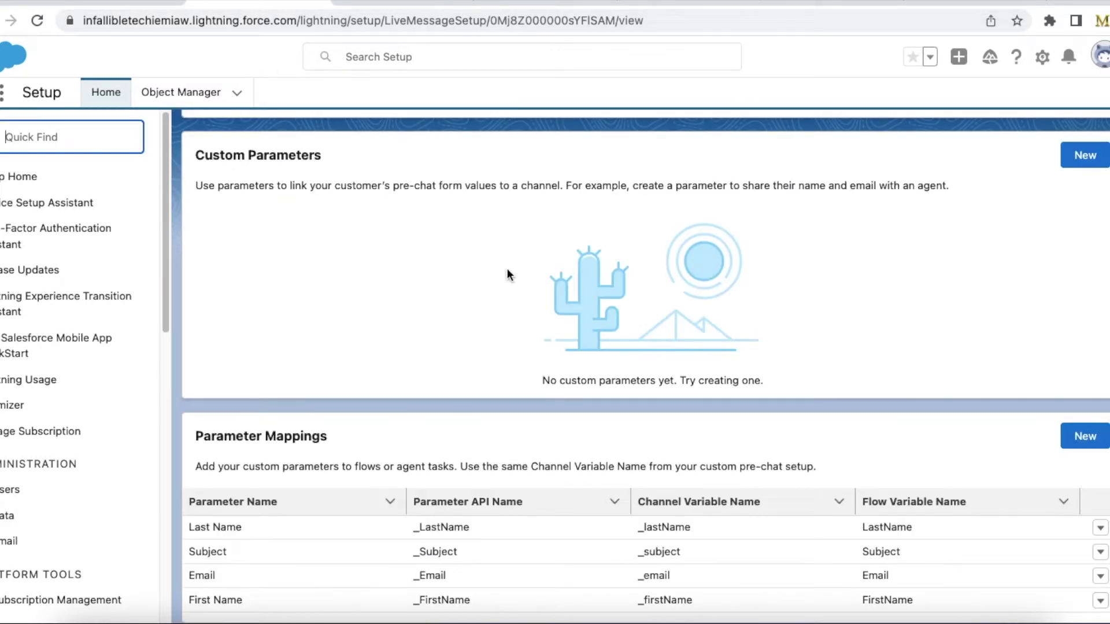
pyautogui.scroll(5, 508, 269)
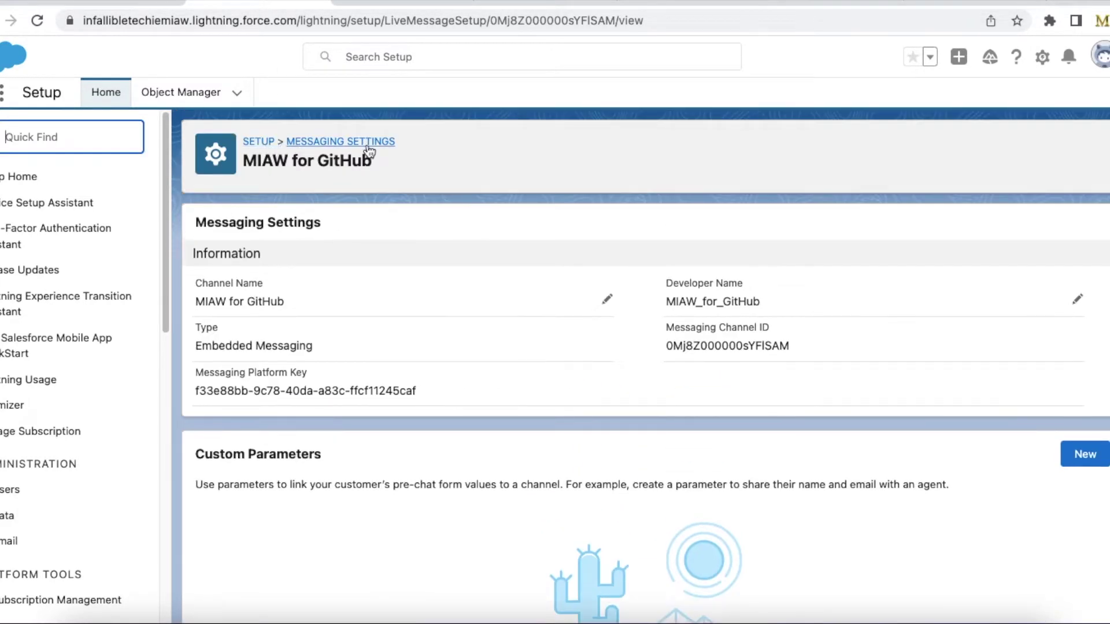
pyautogui.click(137, 3)
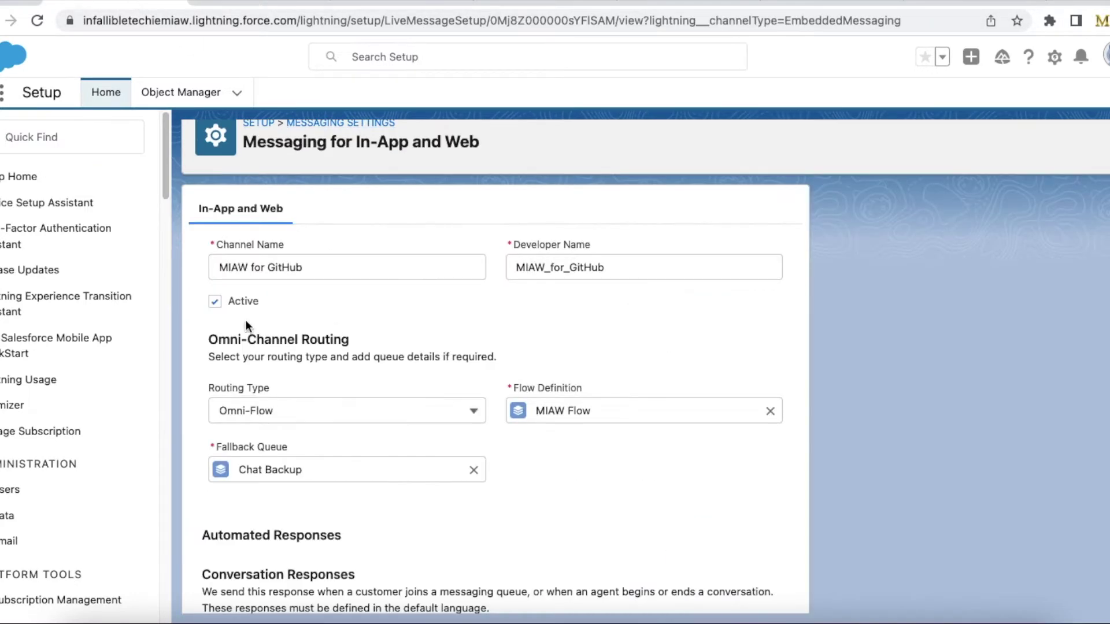
pyautogui.click(258, 3)
pyautogui.scroll(-1, 494, 241)
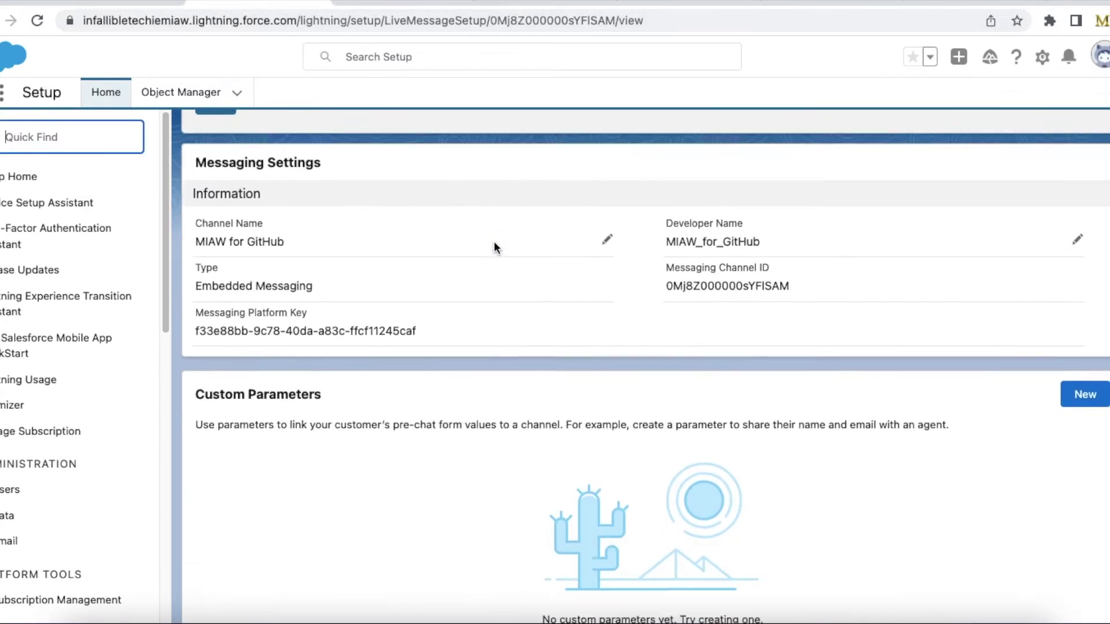
pyautogui.scroll(-2, 494, 241)
pyautogui.scroll(-3, 493, 241)
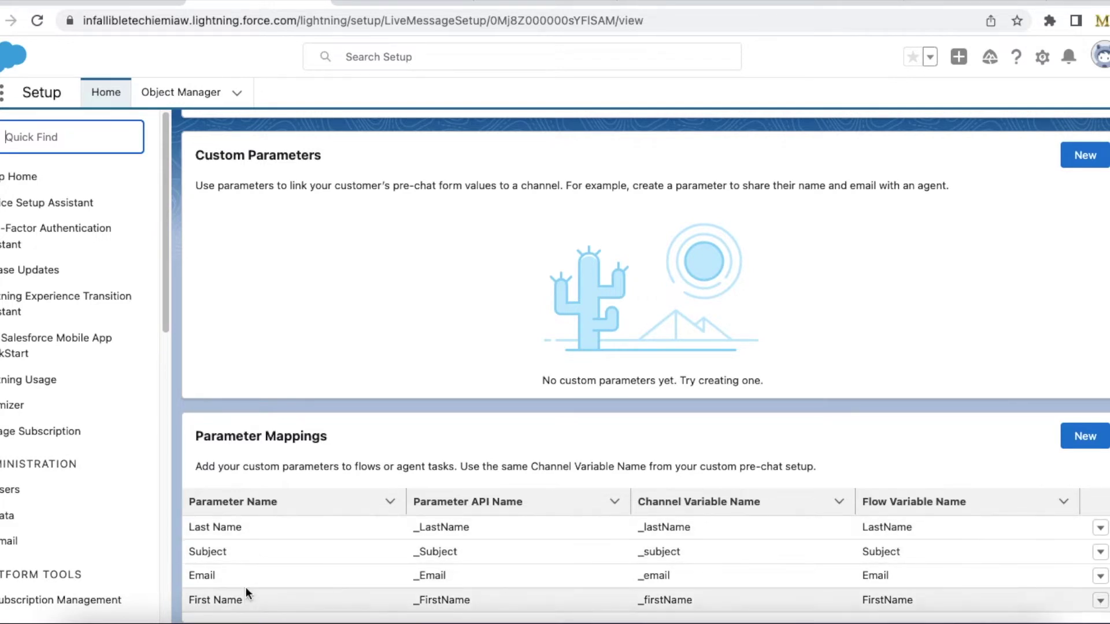
pyautogui.click(266, 502)
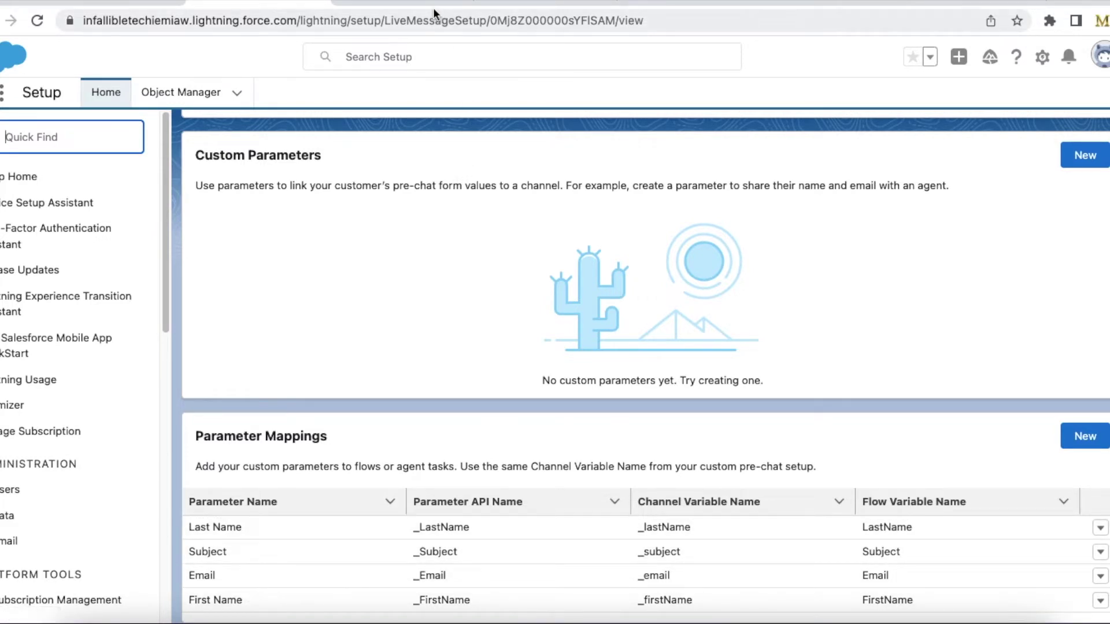
pyautogui.click(415, 6)
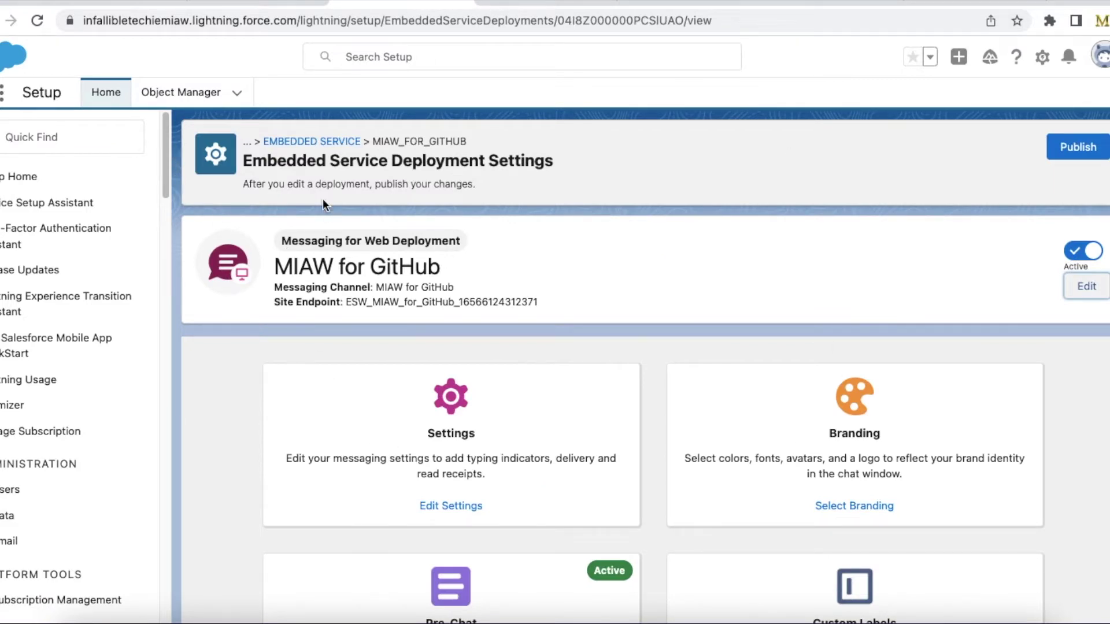
# - Review the deployment's pre-chat form fields and cancel without changes
pyautogui.scroll(-5, 515, 317)
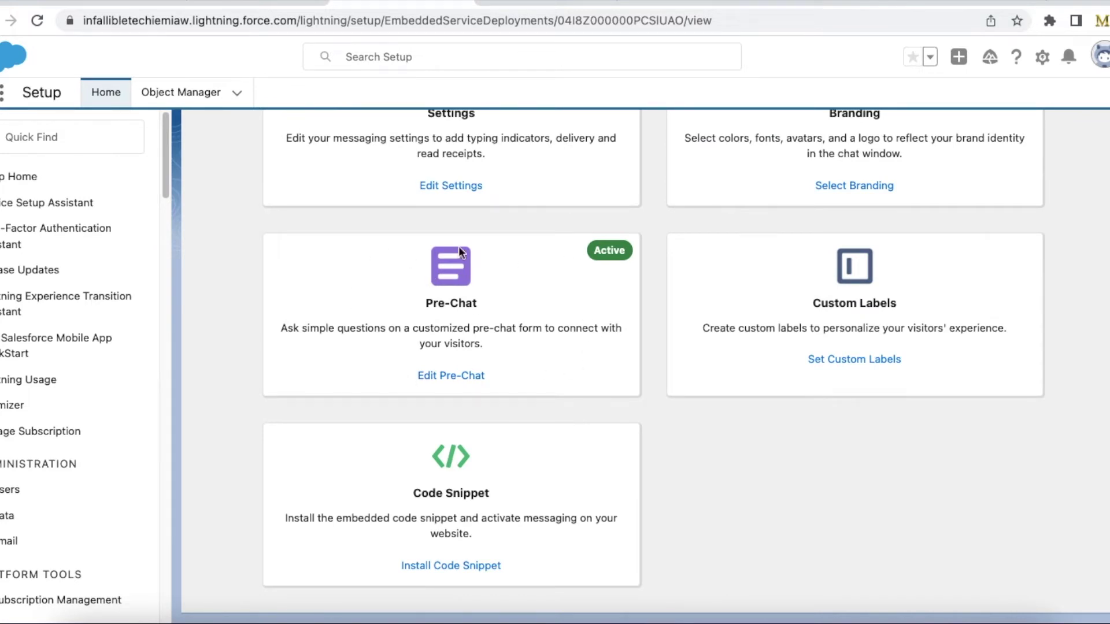
pyautogui.click(465, 377)
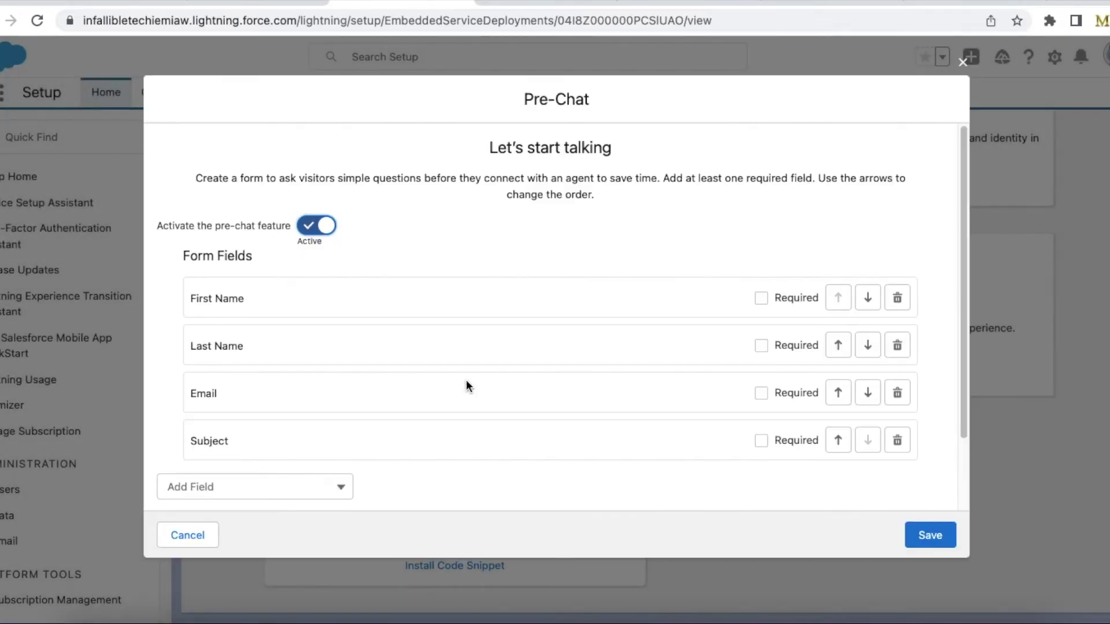
pyautogui.click(216, 528)
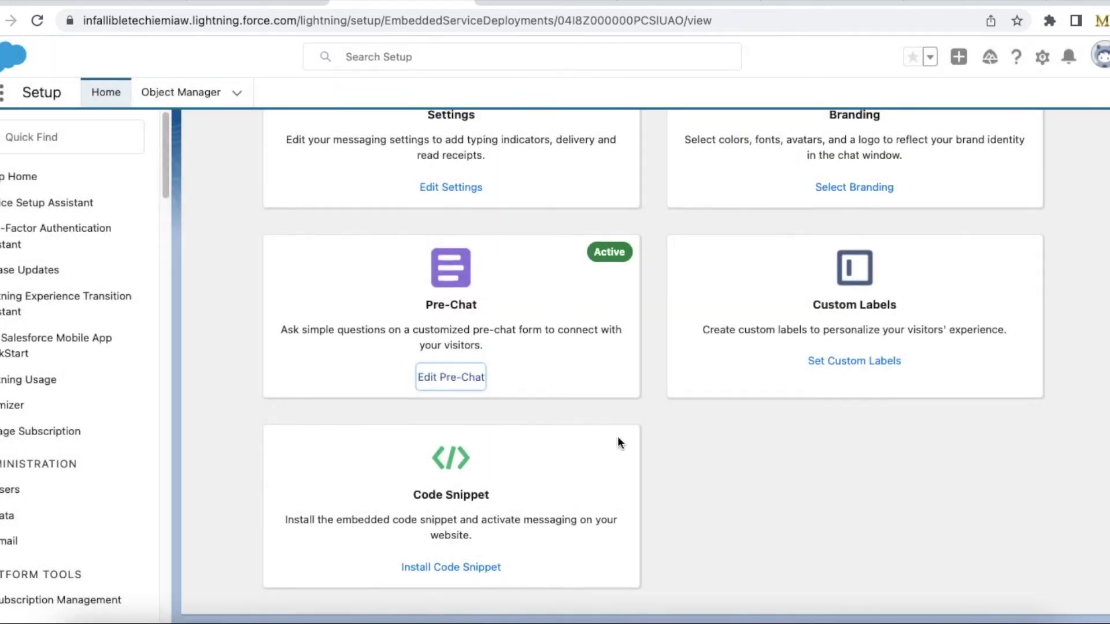
# - Display and copy the deployment's chat code snippet for the website
pyautogui.scroll(2, 618, 444)
pyautogui.scroll(-1, 617, 444)
pyautogui.scroll(-1, 617, 444)
pyautogui.scroll(1, 485, 515)
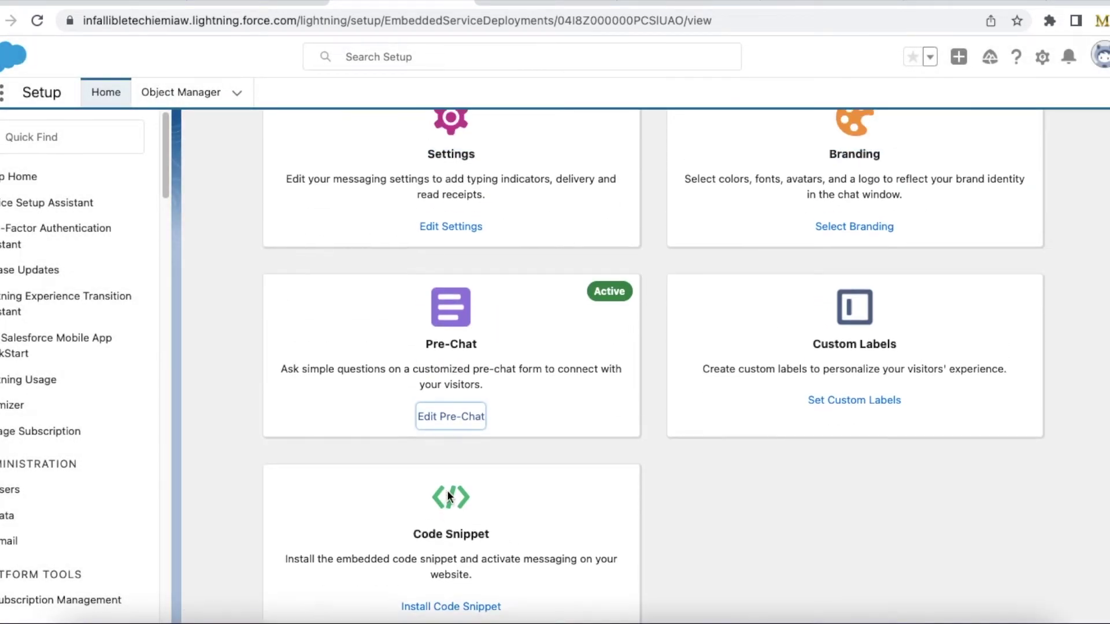
pyautogui.scroll(-1, 463, 544)
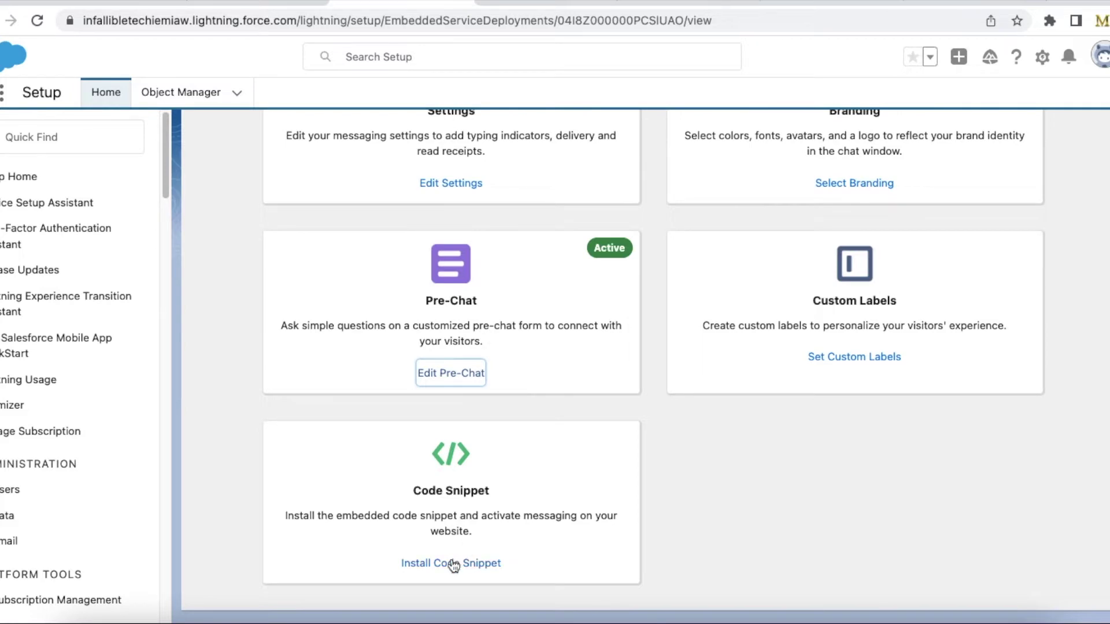
pyautogui.click(453, 563)
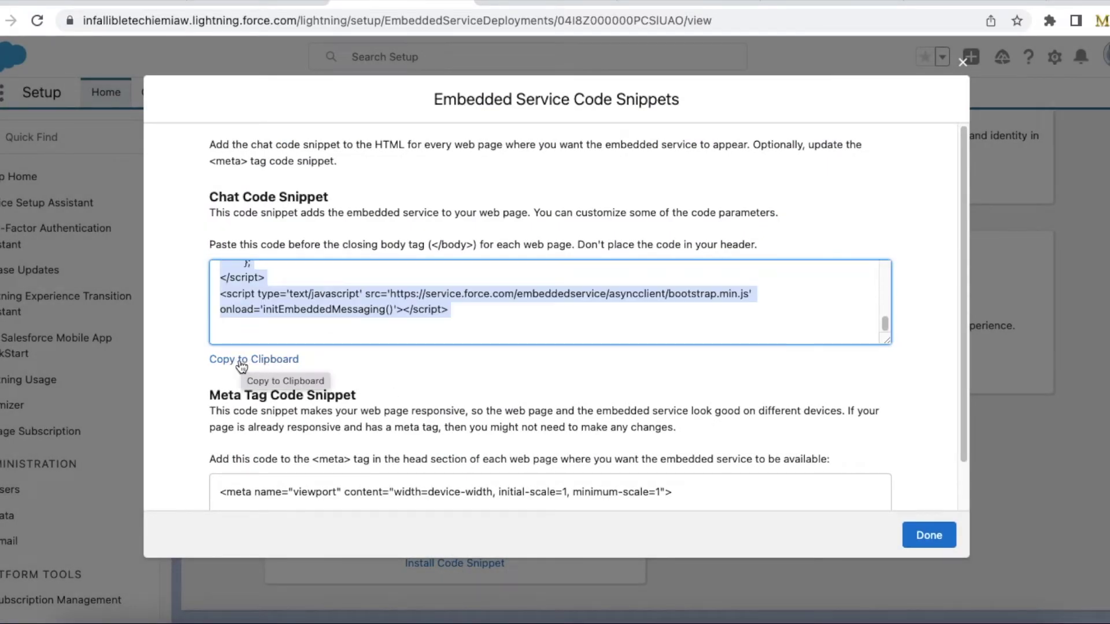
pyautogui.click(678, 2)
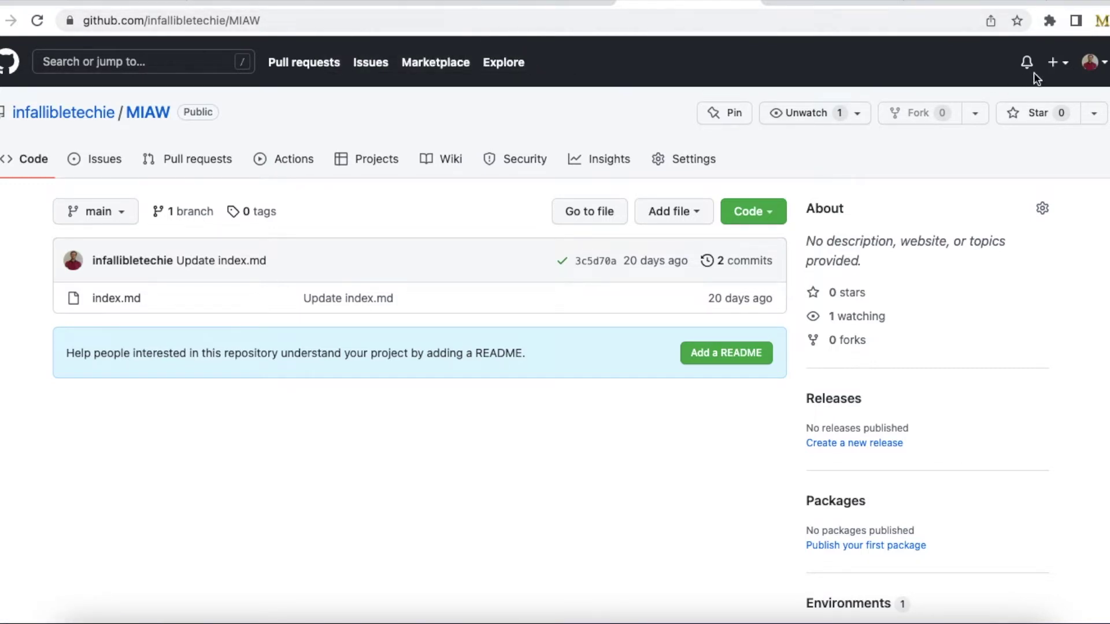
pyautogui.click(1058, 63)
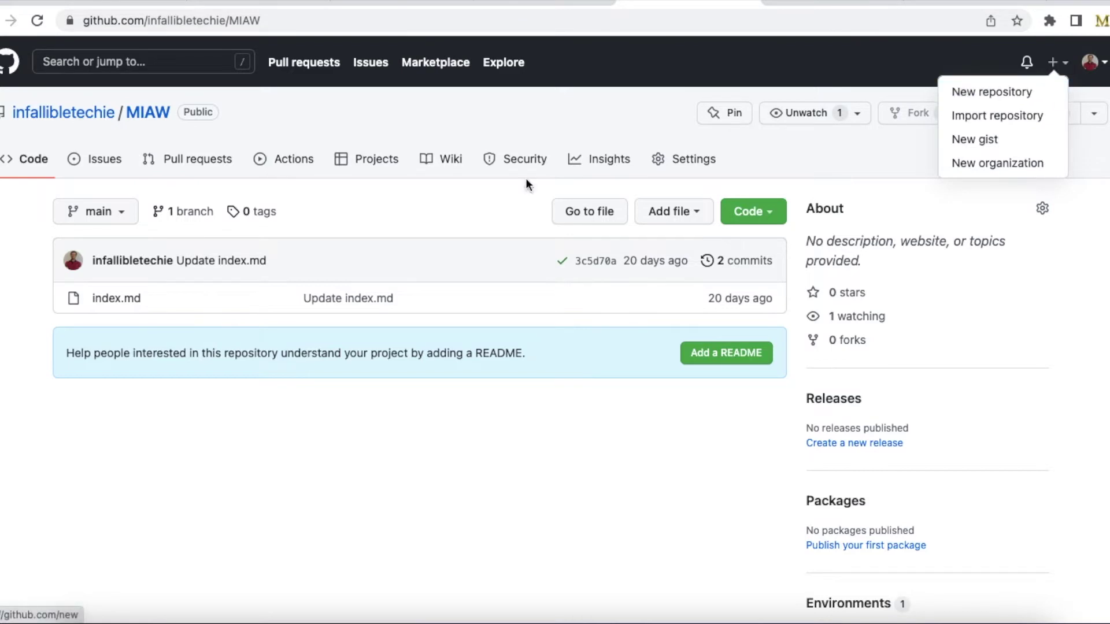
pyautogui.click(298, 400)
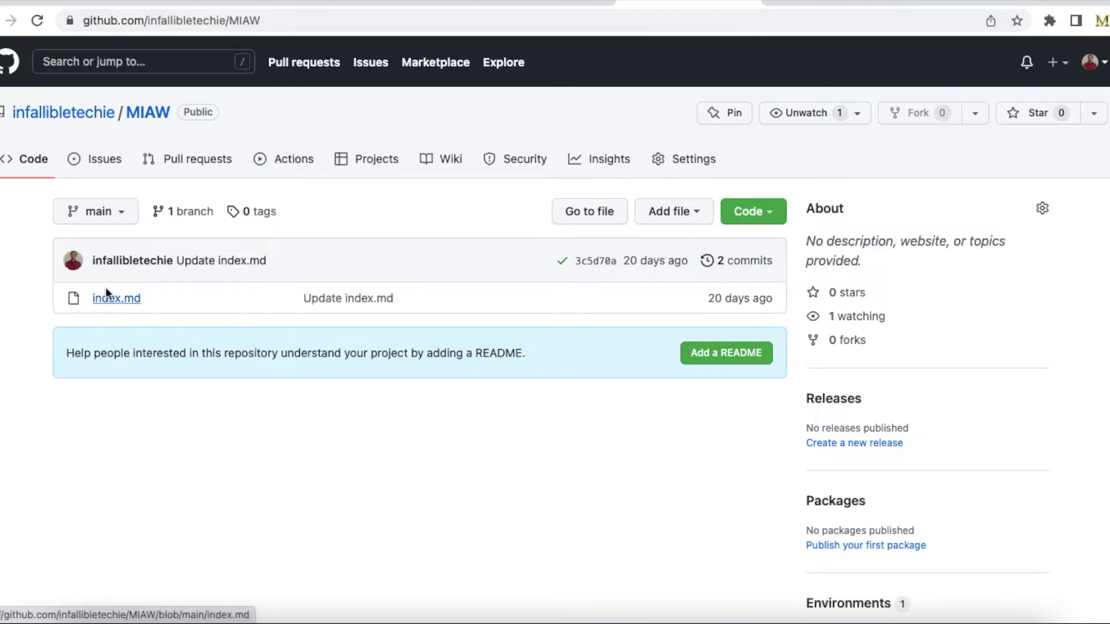
# - Review index.md's embedded-messaging script, then reload the published MIAW site and open its chat
pyautogui.click(131, 308)
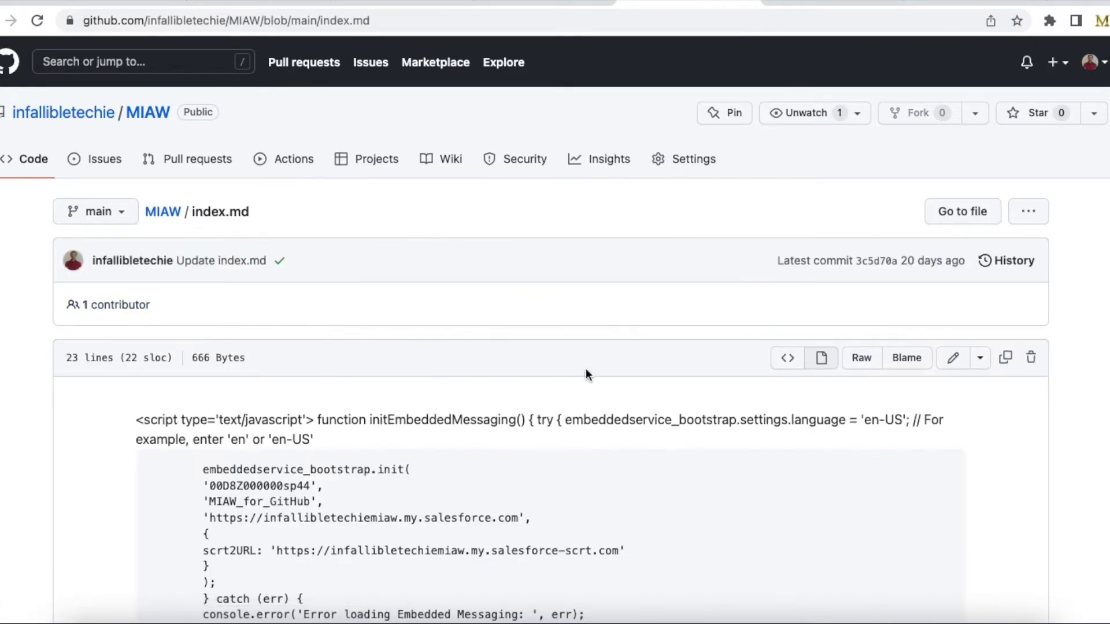
pyautogui.click(787, 358)
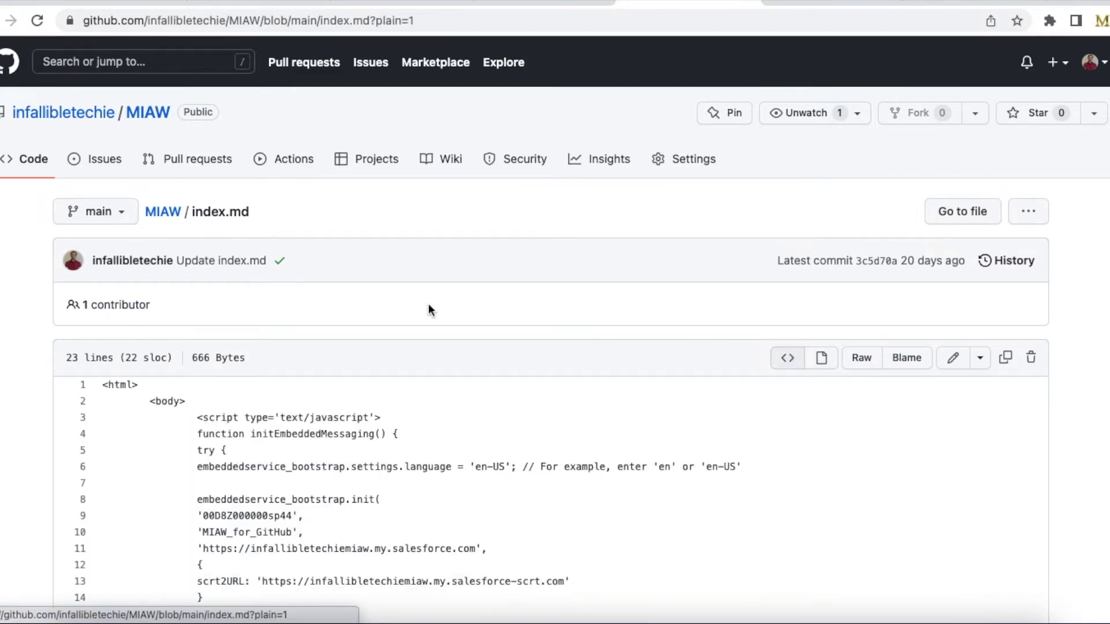
pyautogui.scroll(-5, 429, 303)
pyautogui.scroll(3, 225, 266)
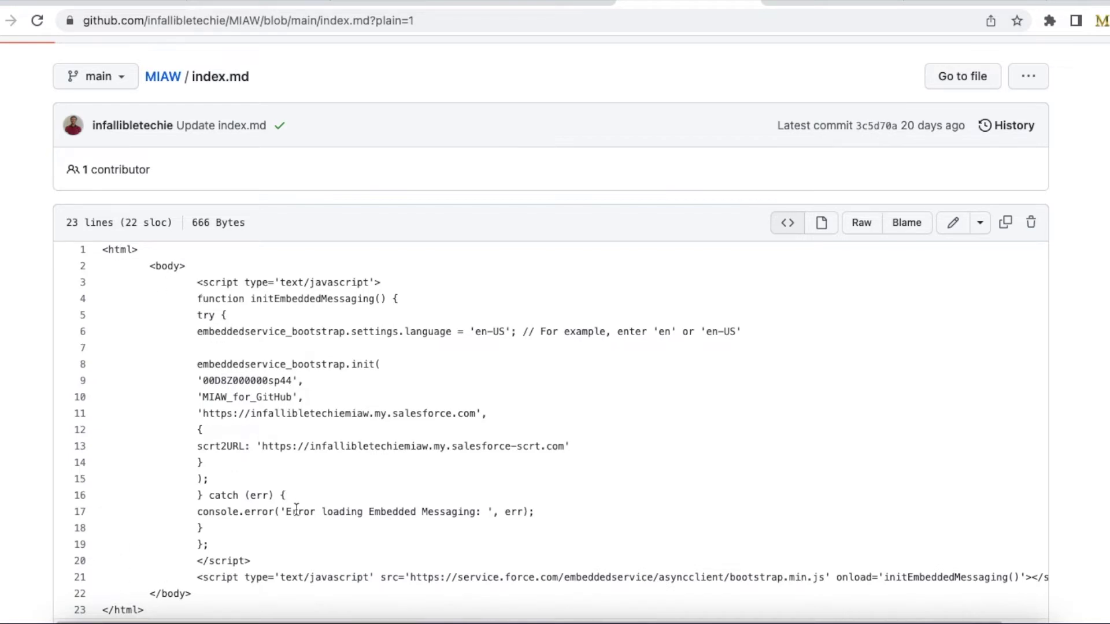
pyautogui.scroll(3, 300, 519)
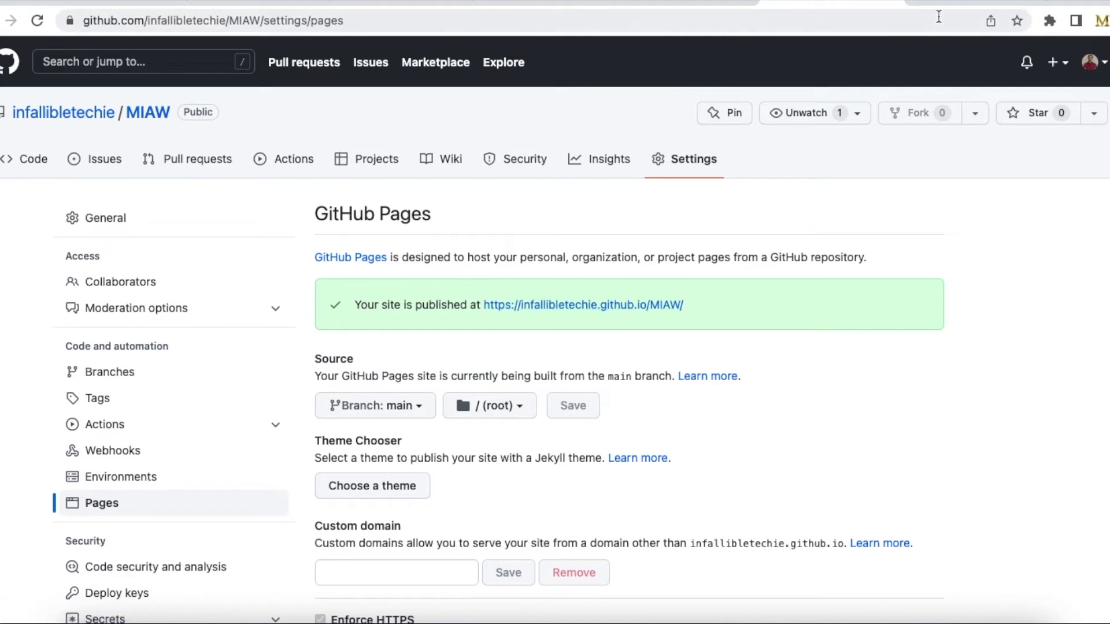
pyautogui.click(37, 21)
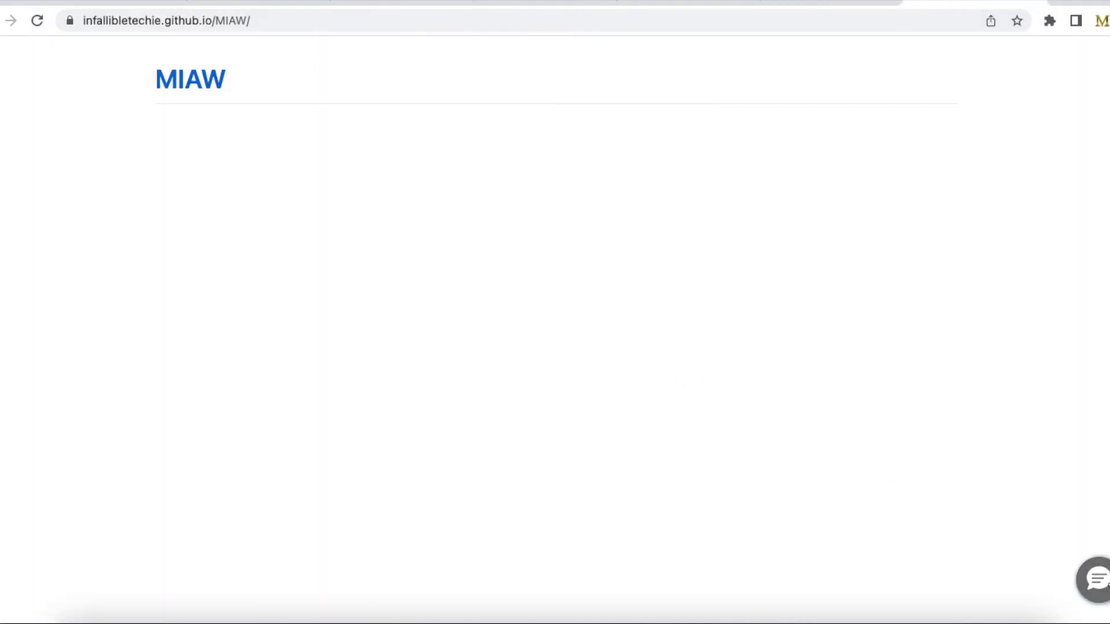
pyautogui.click(1102, 560)
# - Set the agent's Omni-Channel presence status to Chat to go online
pyautogui.click(545, 4)
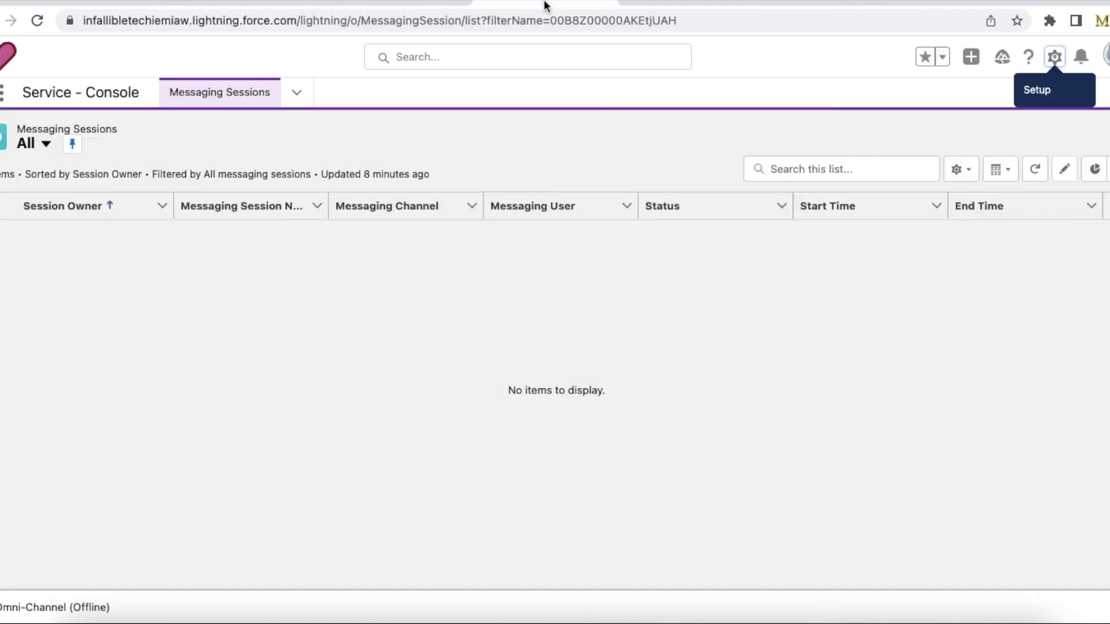
pyautogui.click(79, 598)
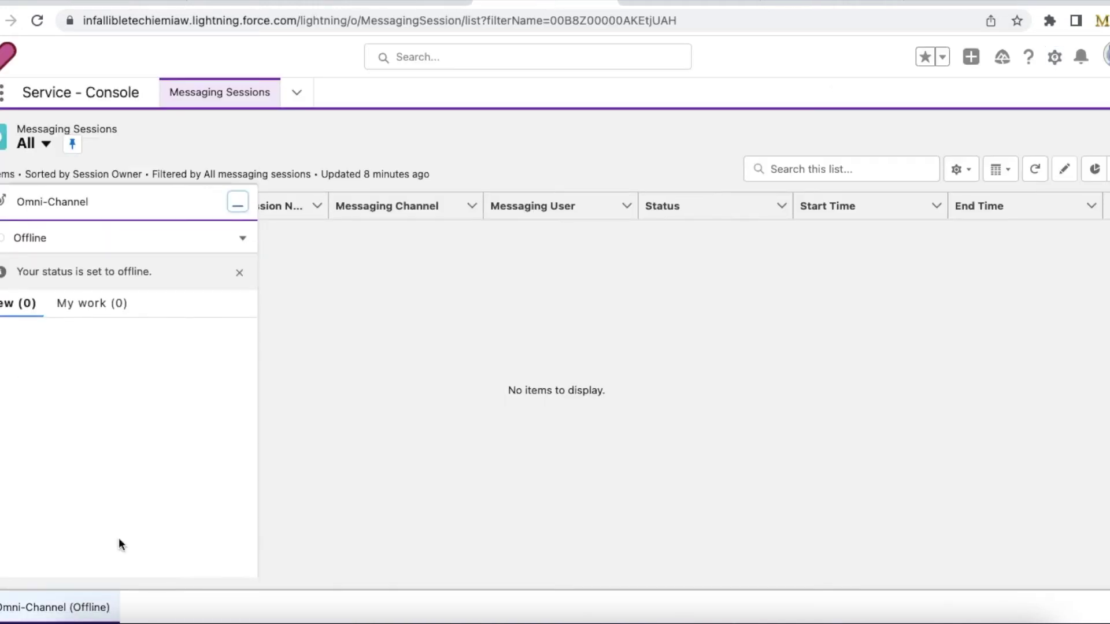
pyautogui.click(241, 253)
pyautogui.click(225, 277)
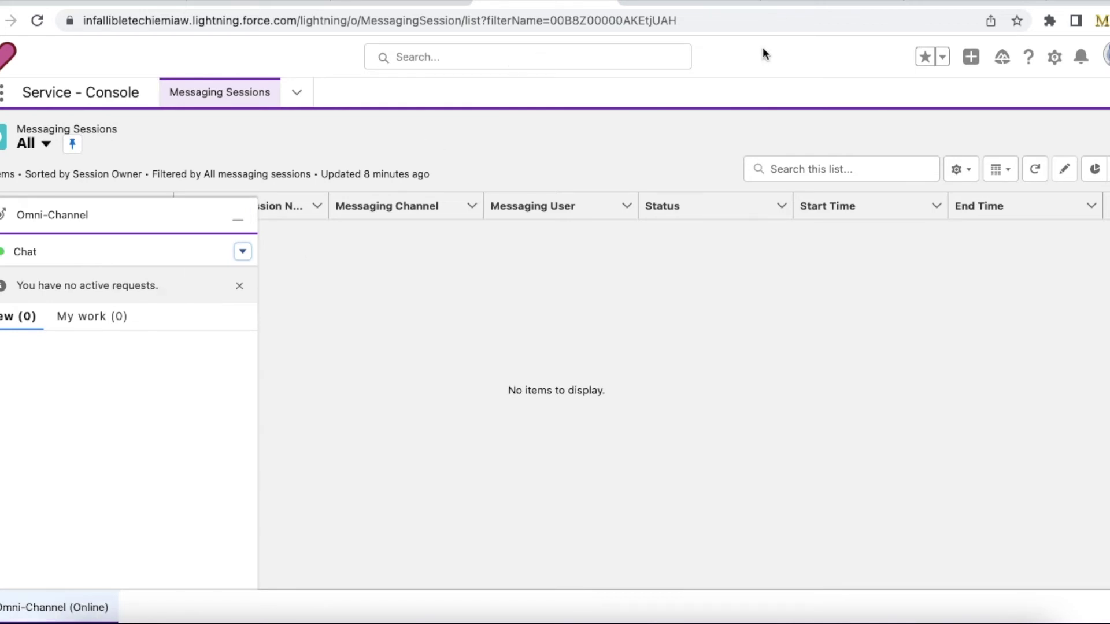
pyautogui.click(953, 4)
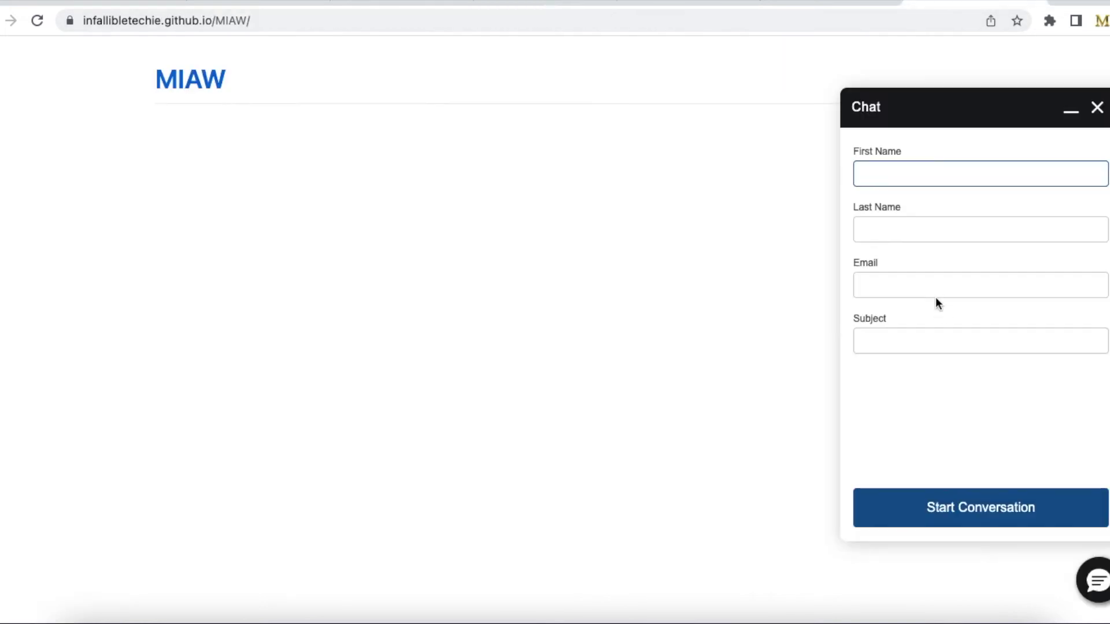
pyautogui.write('Tes')
pyautogui.write('t')
pyautogui.press('Tab')
pyautogui.write('Test')
pyautogui.press('Tab')
pyautogui.write('te')
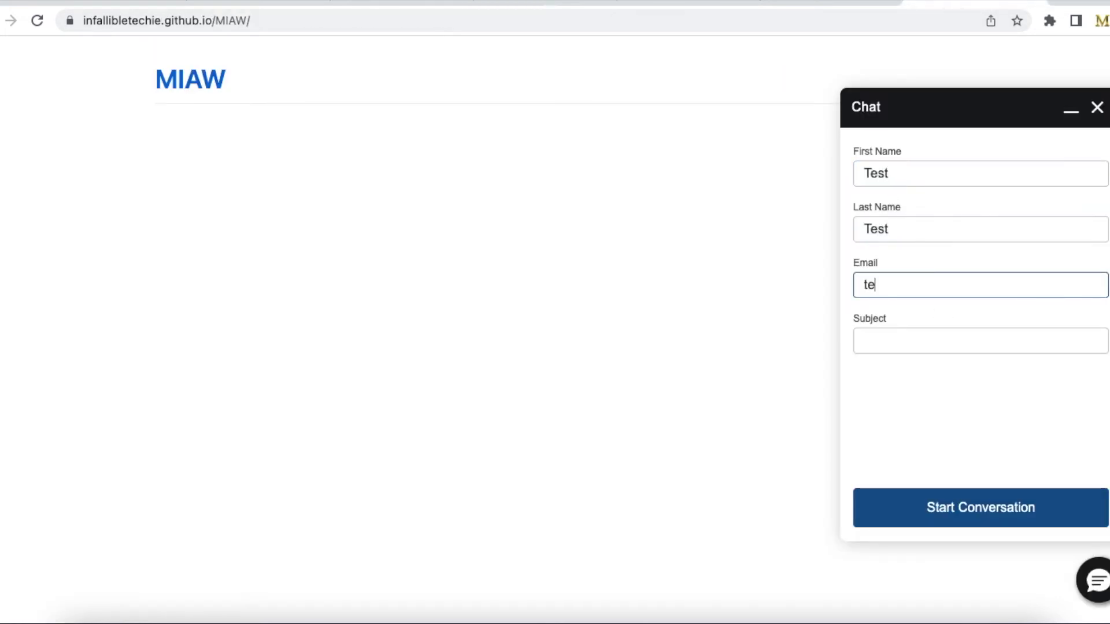
pyautogui.write('st@test.com')
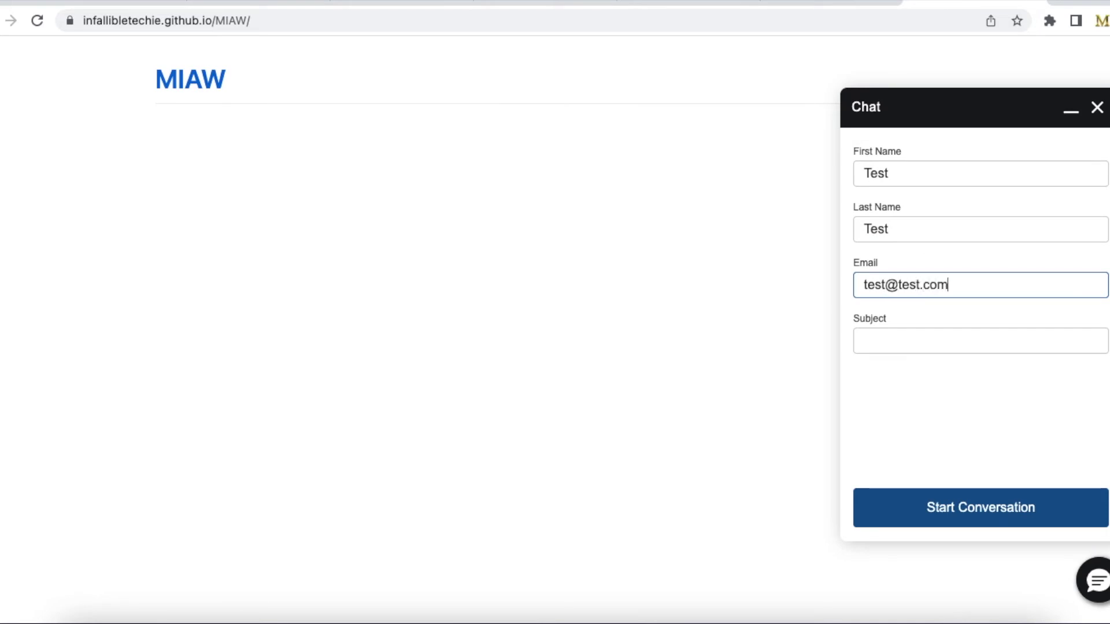
pyautogui.press('Tab')
pyautogui.write('Testing')
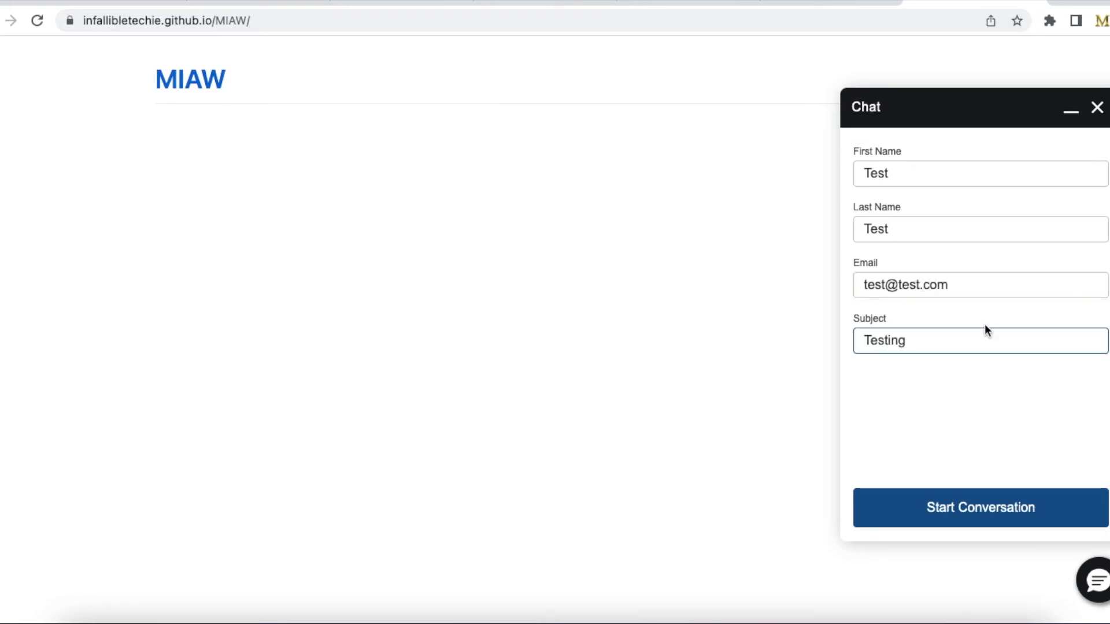
pyautogui.click(958, 519)
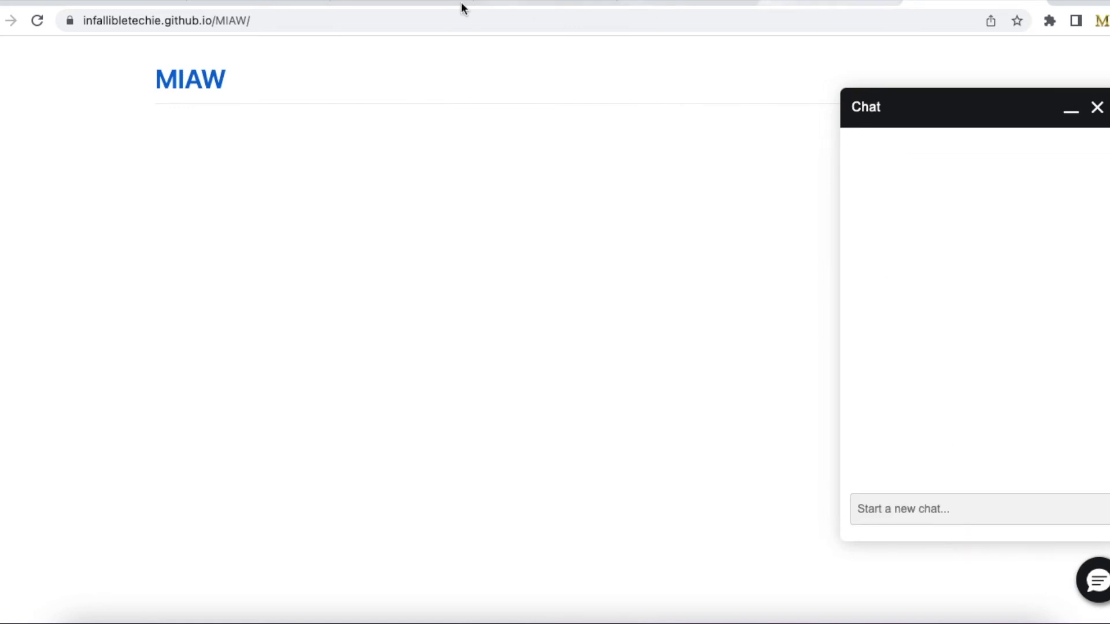
pyautogui.click(536, 2)
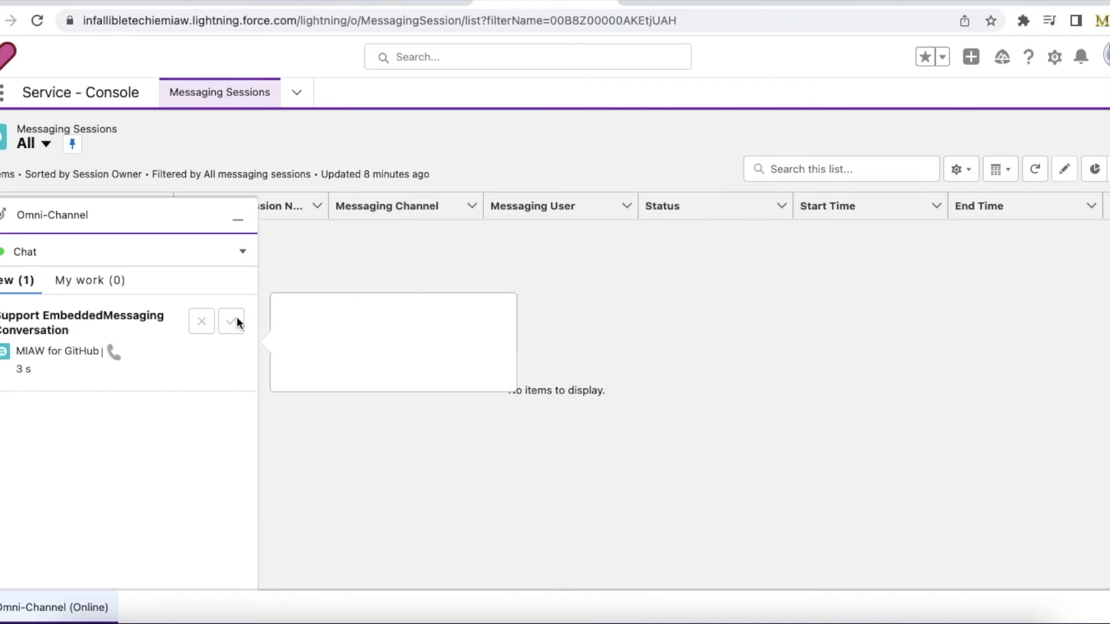
# - Accept the incoming chat request and reply 'hi from the agent'
pyautogui.click(237, 322)
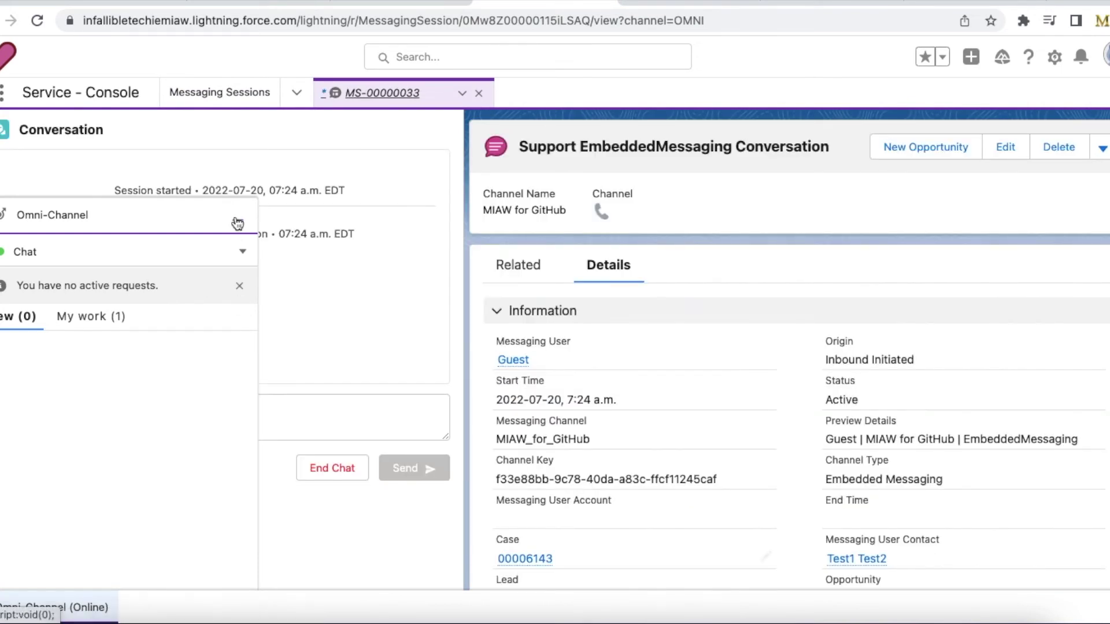
pyautogui.click(238, 220)
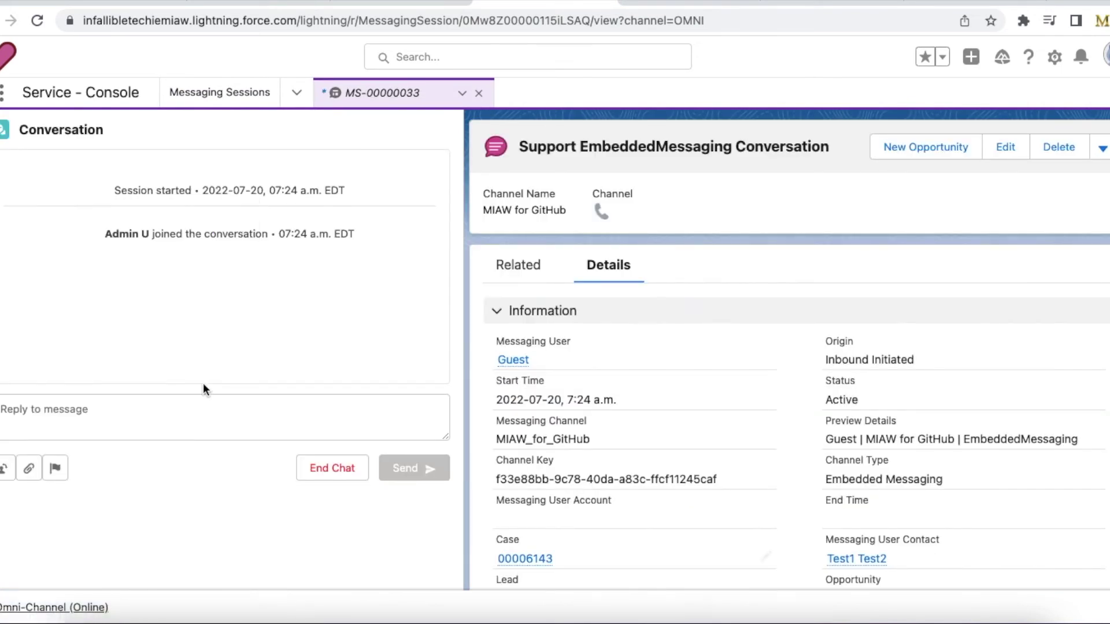
pyautogui.click(206, 404)
pyautogui.write('hi fr')
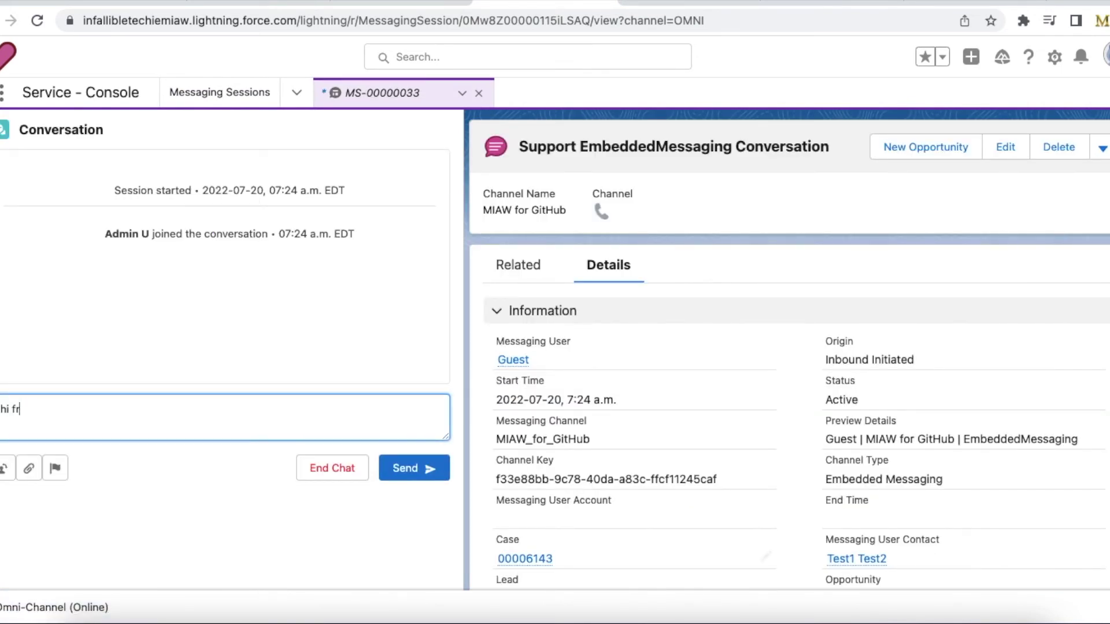
pyautogui.write('om the agent')
pyautogui.press('Return')
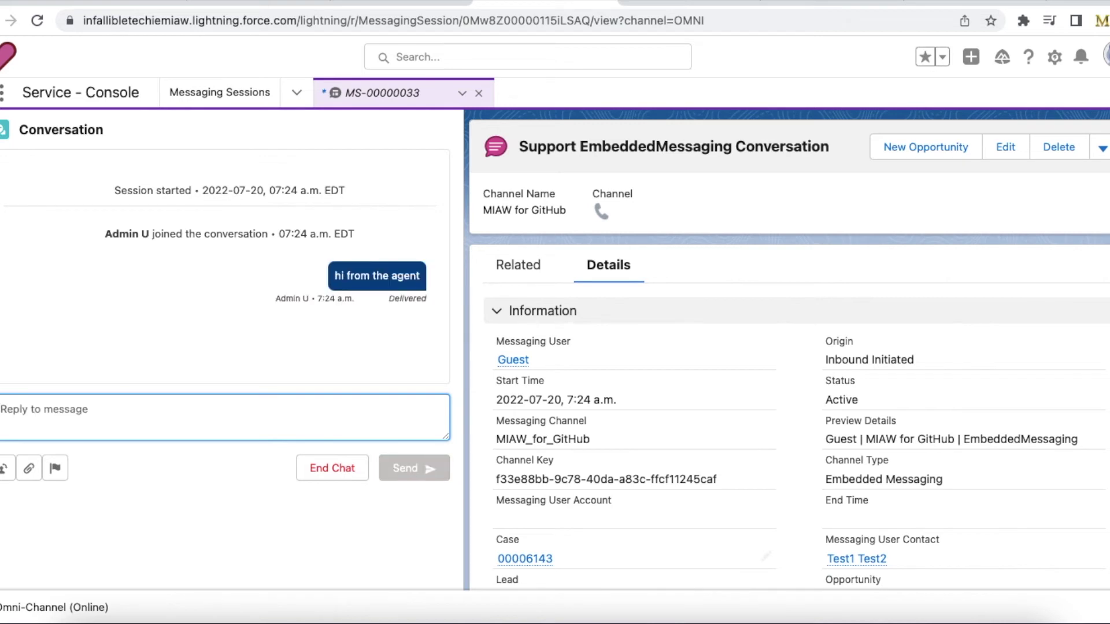
pyautogui.click(951, 13)
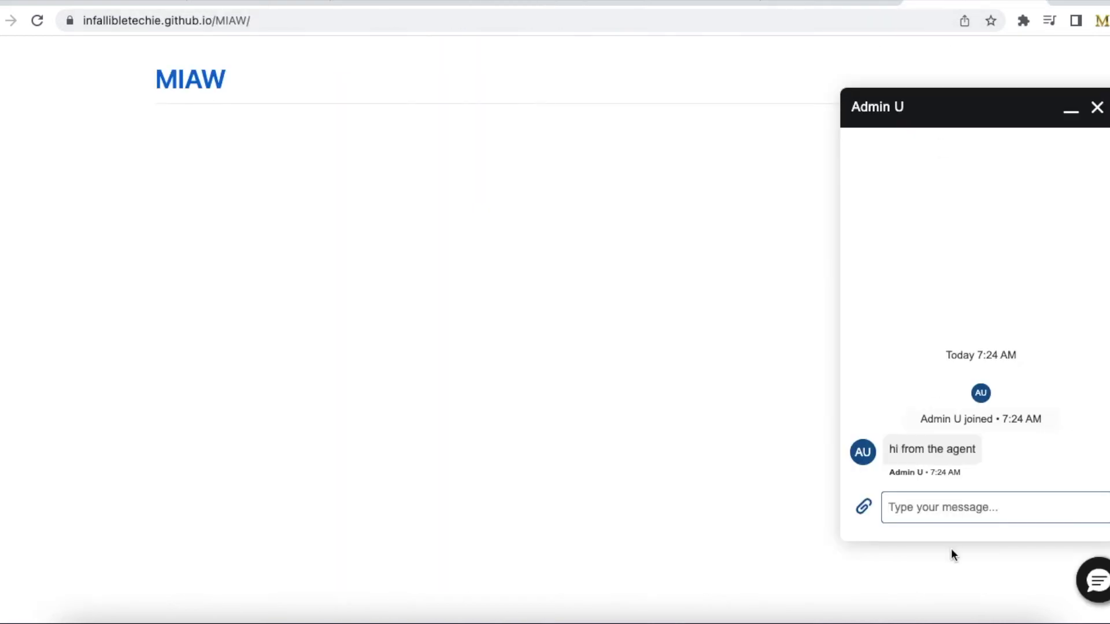
# - Send 'hello from the visitor' from the site's chat window and check the agent console
pyautogui.click(941, 514)
pyautogui.write('hel')
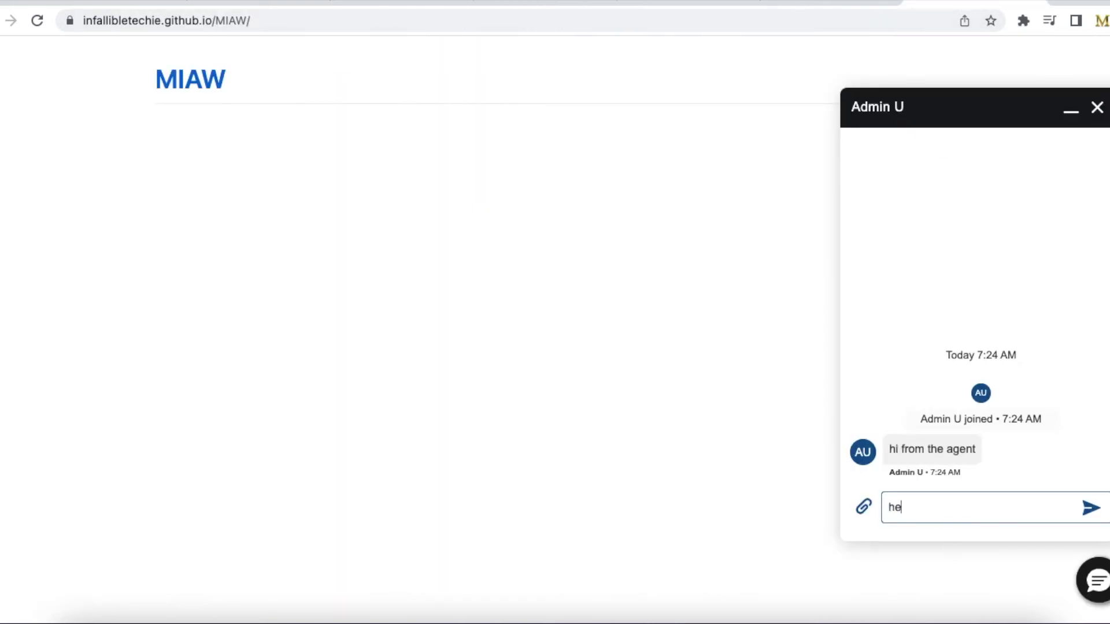
pyautogui.write('lo from the v')
pyautogui.write('isitor')
pyautogui.press('Return')
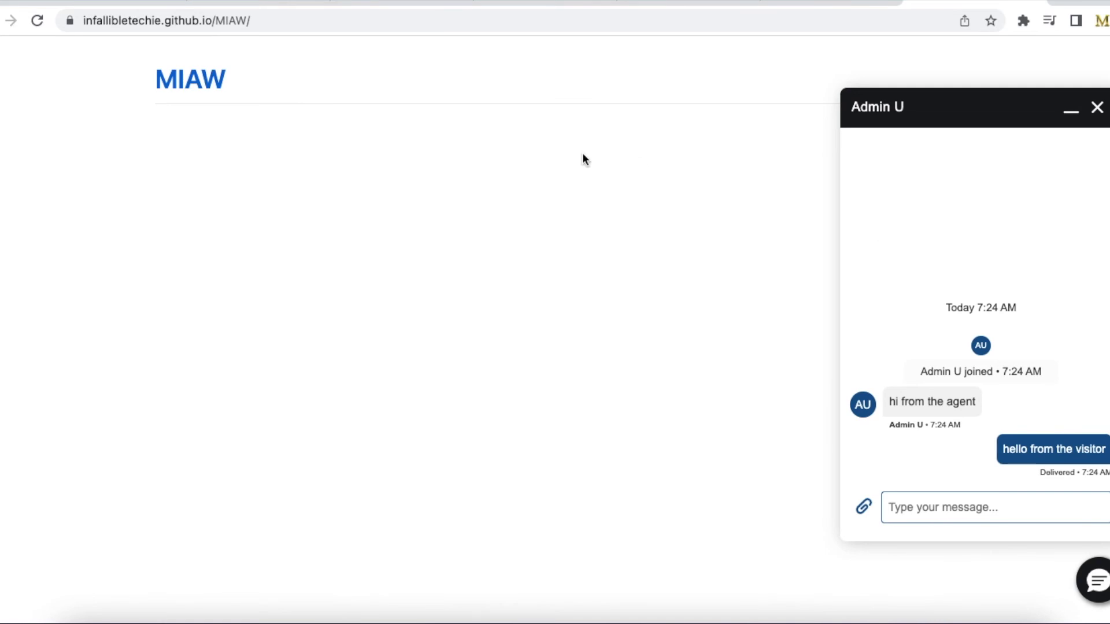
pyautogui.click(522, 5)
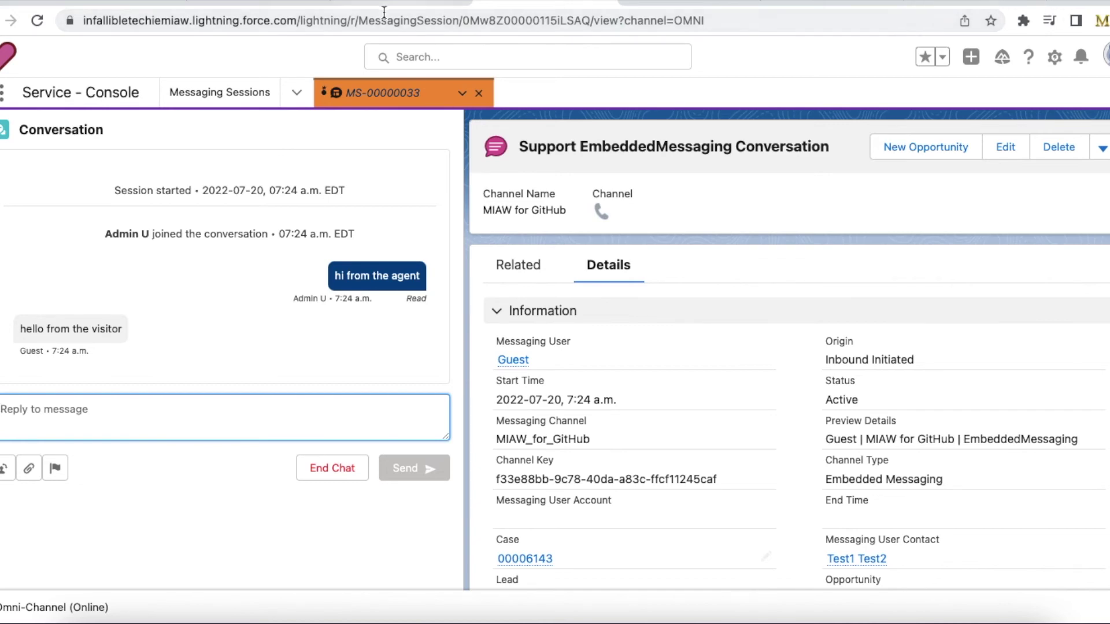
pyautogui.click(353, 2)
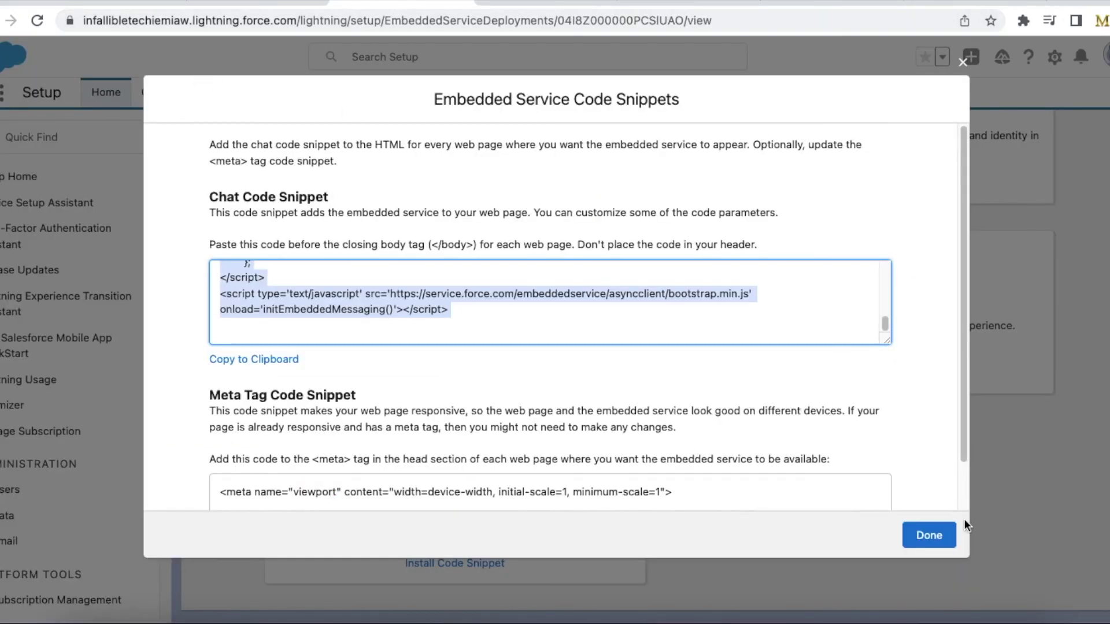
pyautogui.click(929, 535)
pyautogui.click(74, 137)
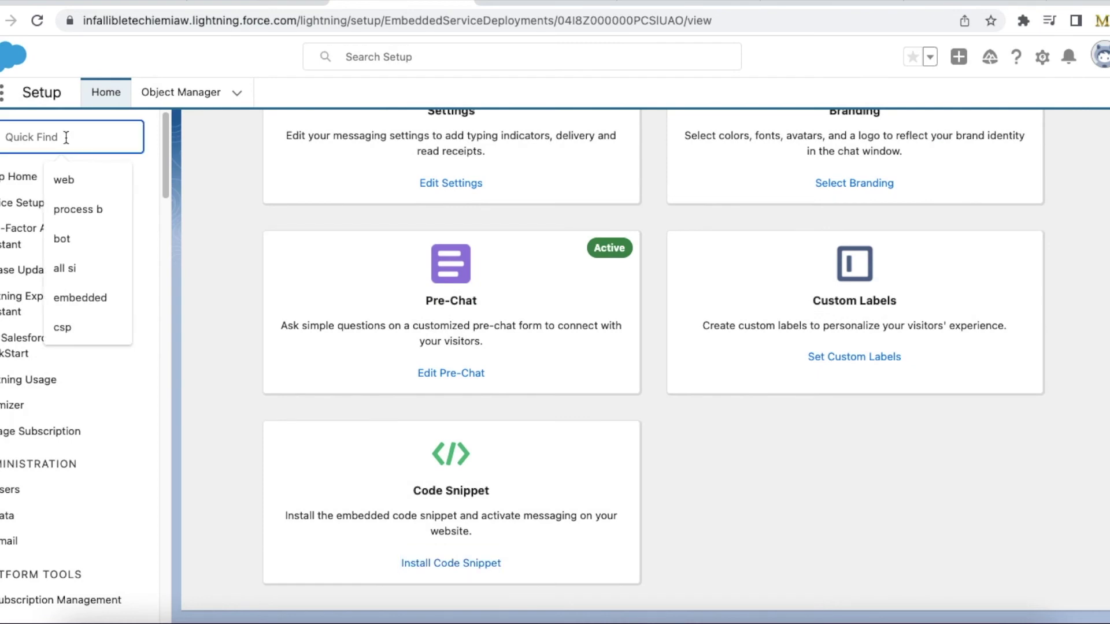
pyautogui.write('cors')
pyautogui.click(25, 213)
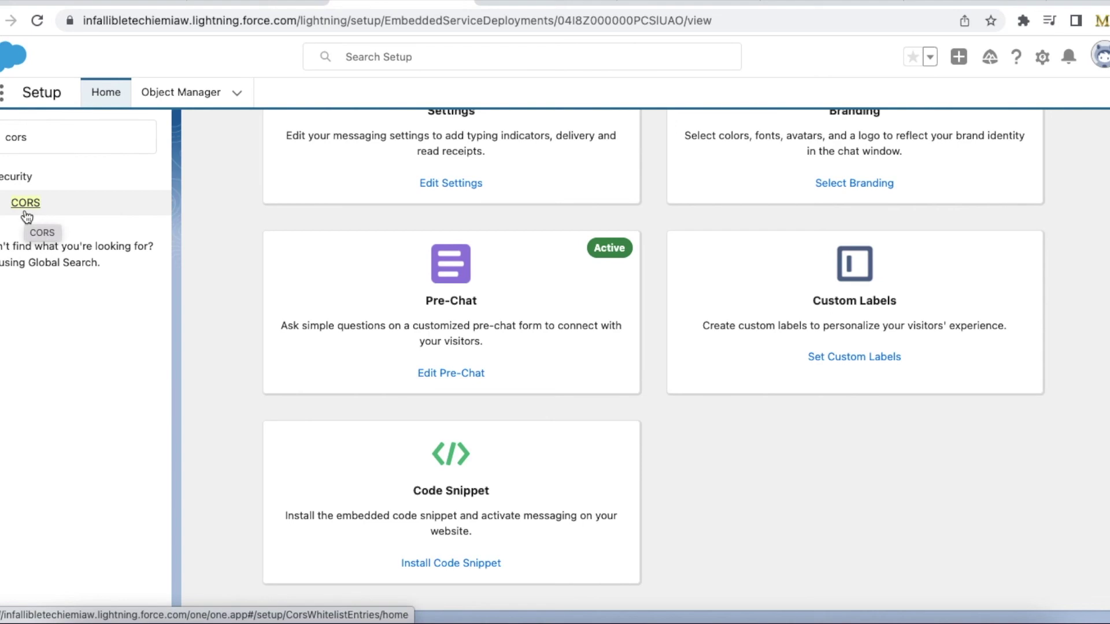
pyautogui.click(25, 203)
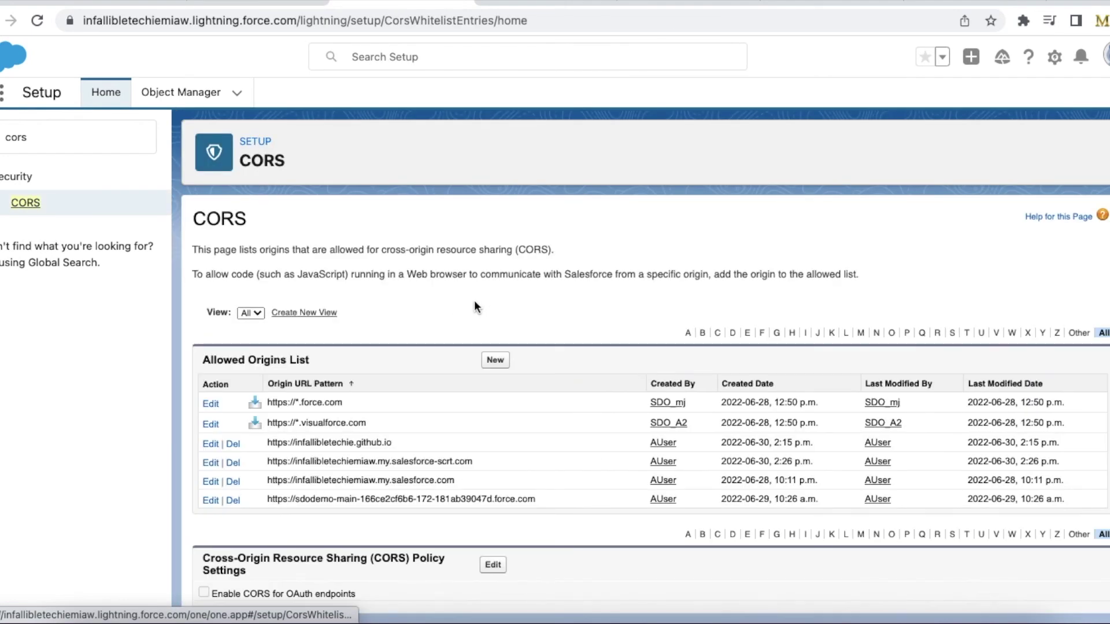
pyautogui.moveTo(393, 443); pyautogui.dragTo(283, 443)
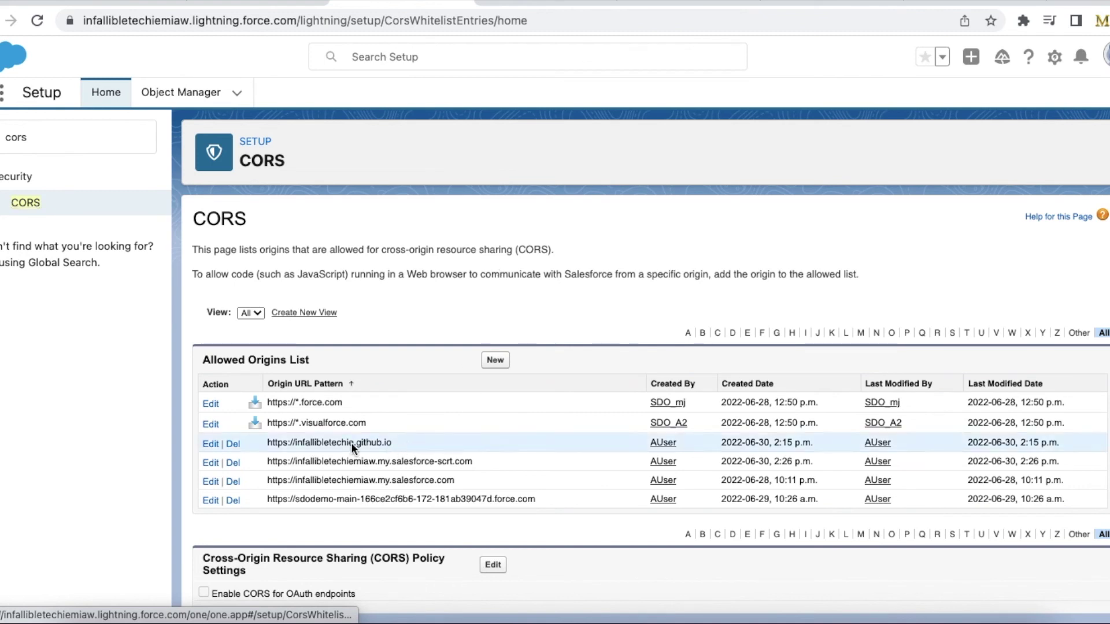
pyautogui.moveTo(210, 444); pyautogui.dragTo(267, 443)
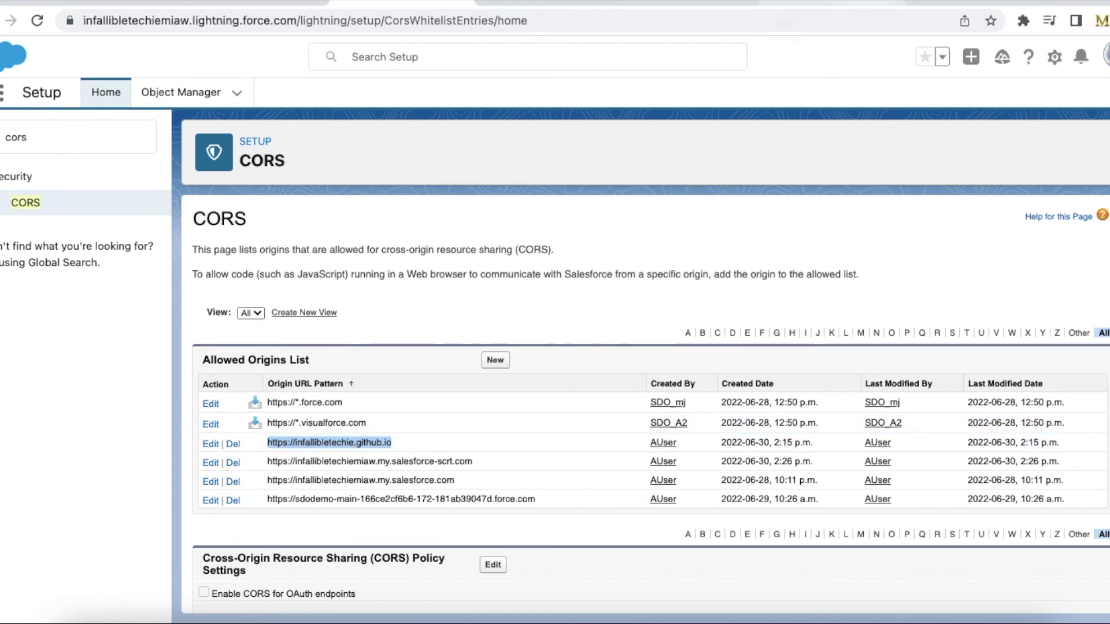
pyautogui.click(963, 3)
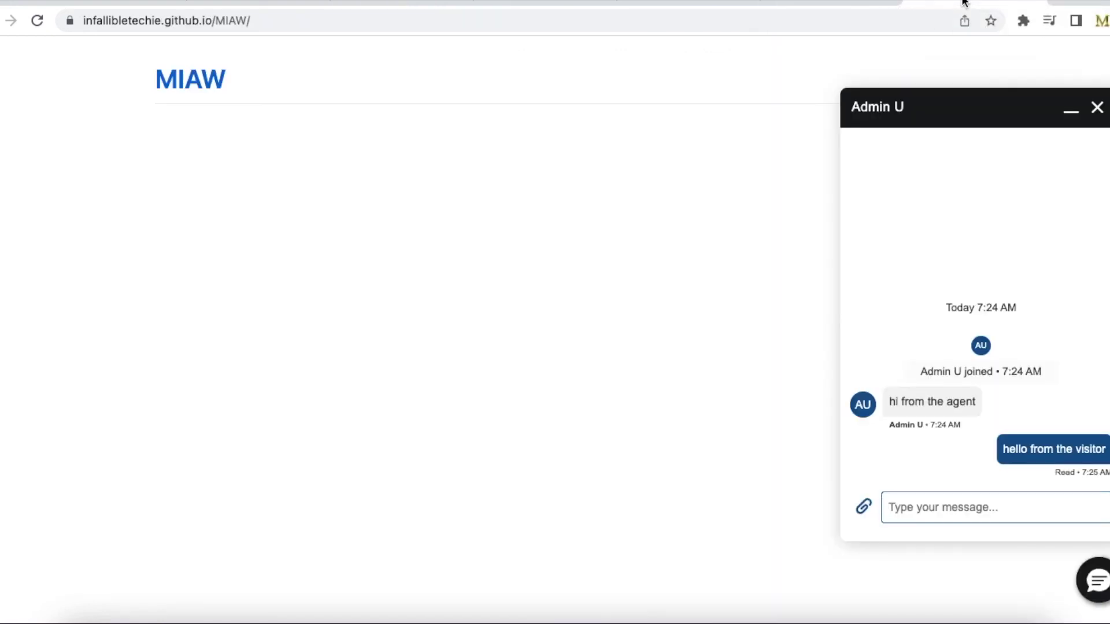